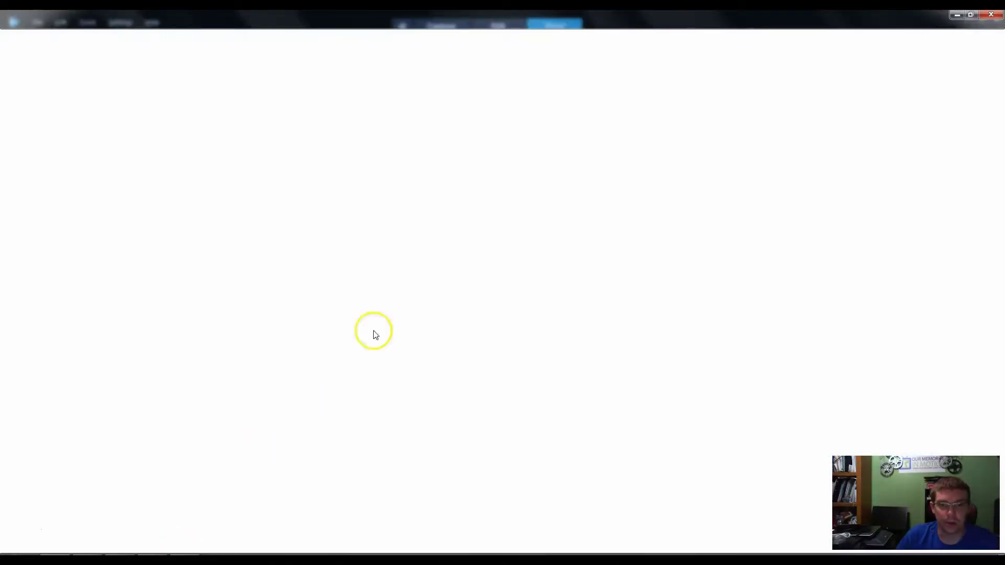
Go to wix.com and log in to the Wix account with the saved email and password.
left_click(357, 43)
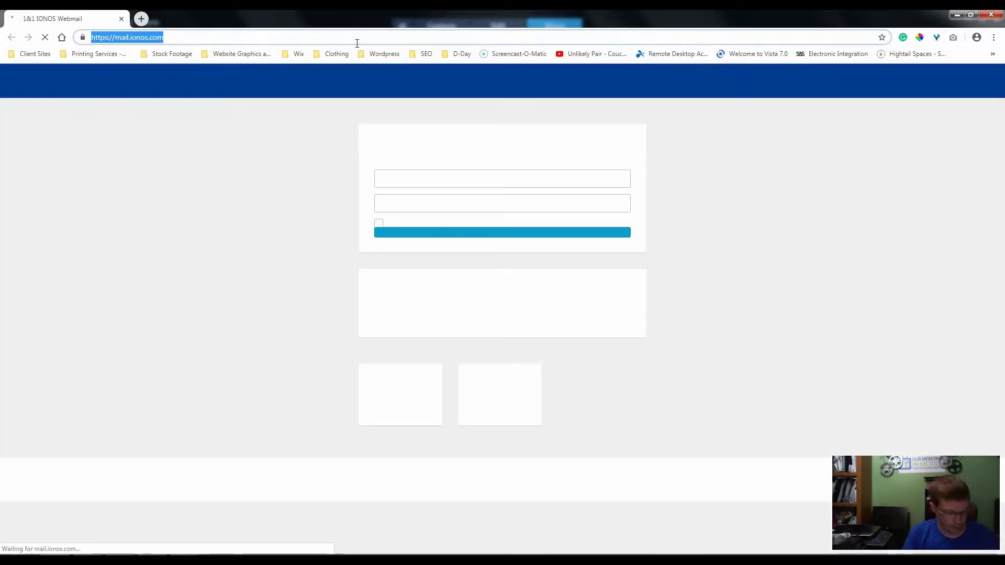
type("wix.com")
key("Return")
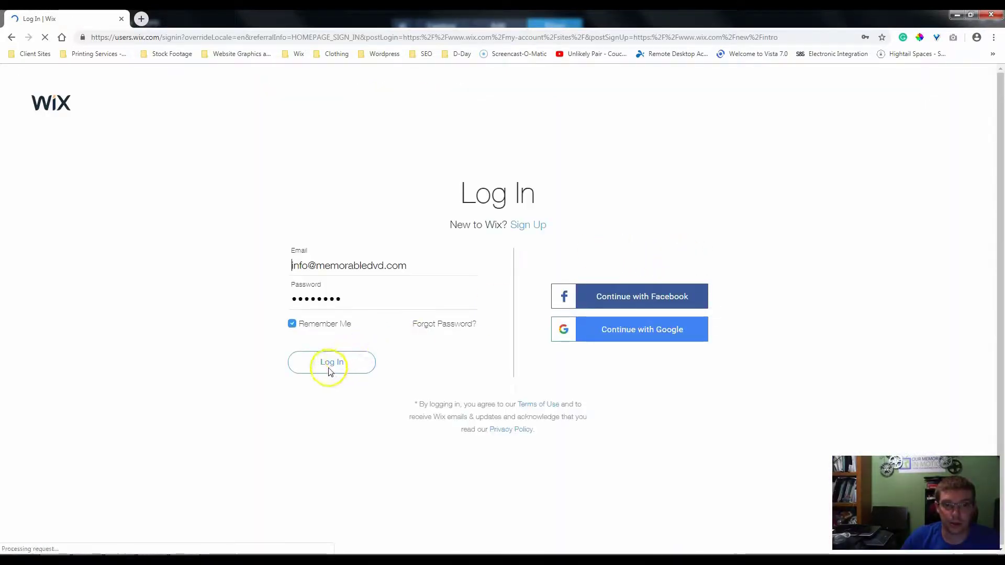
left_click(329, 365)
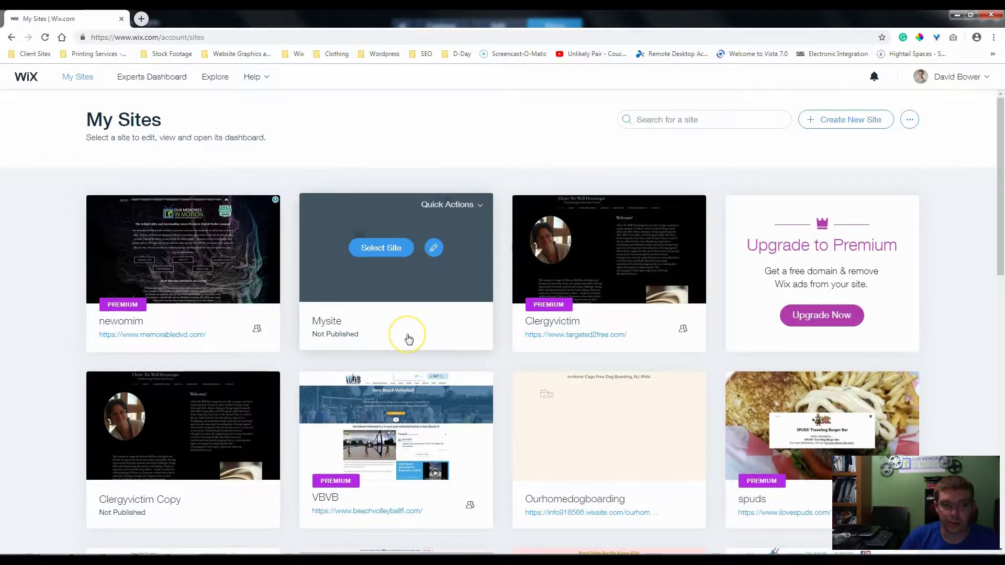
Open the 'test' site from My Sites in the Wix Editor.
left_click(446, 248)
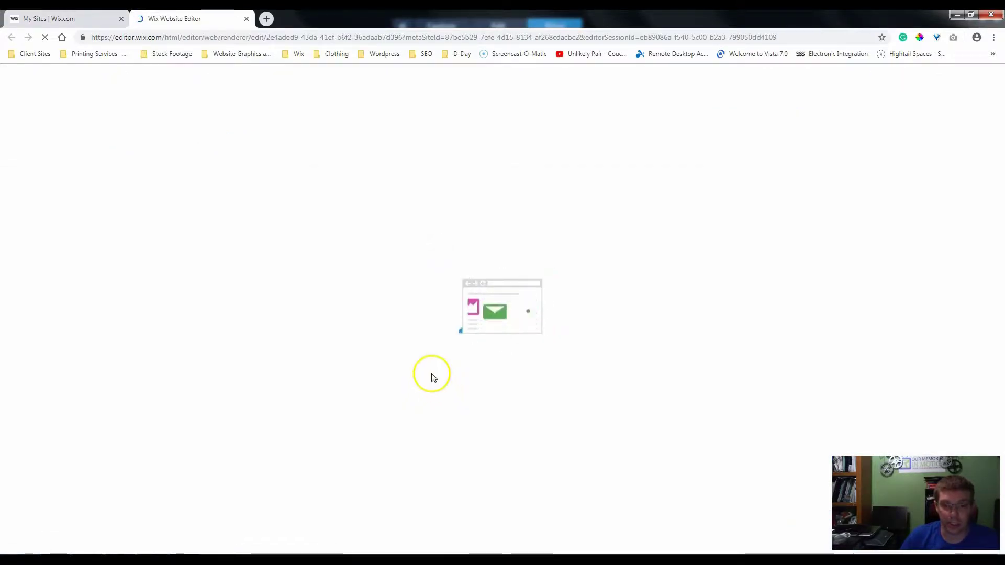
left_click(409, 358)
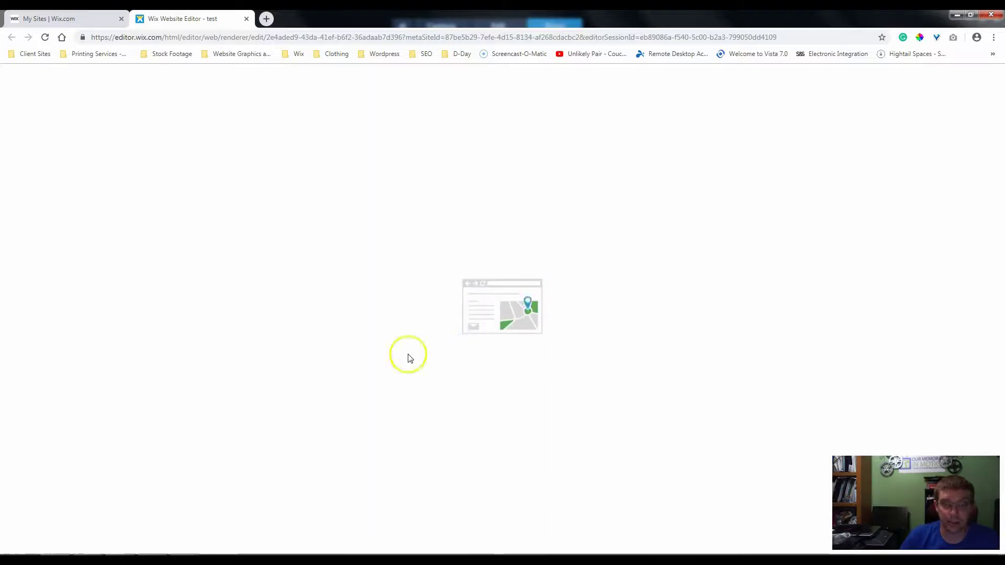
left_click(388, 325)
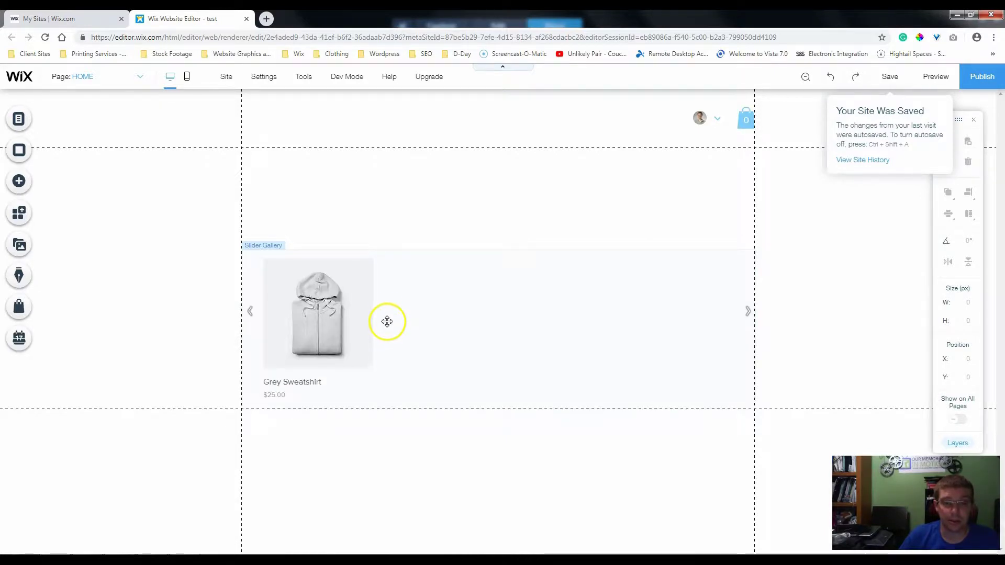
Open the Free Wix Images library through Add > Image.
left_click(10, 184)
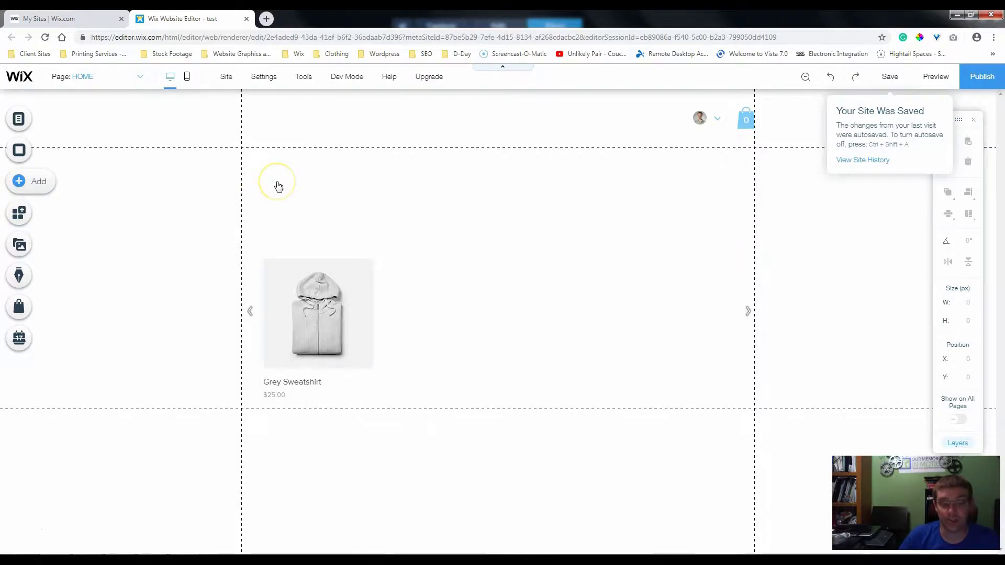
left_click(53, 137)
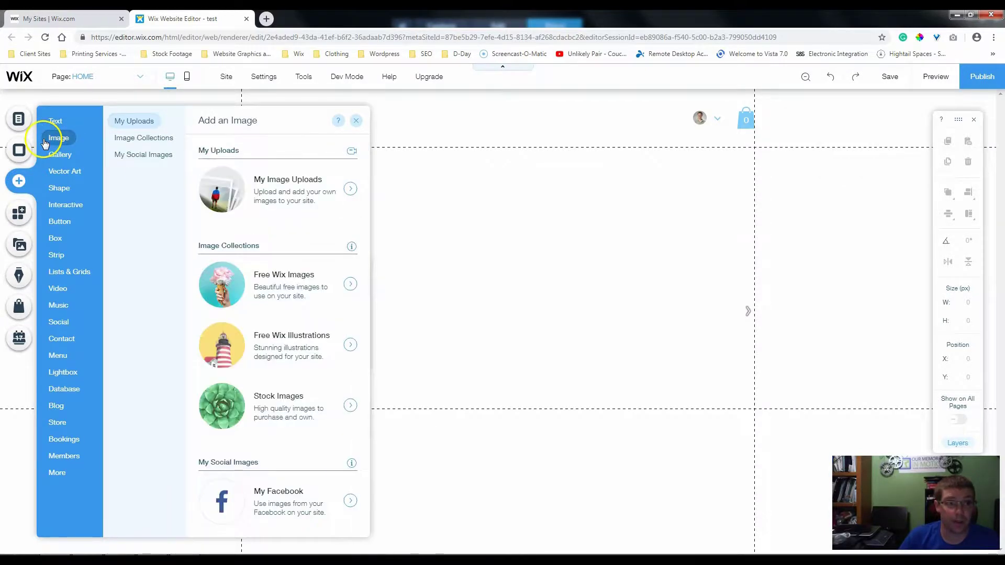
left_click(146, 138)
left_click(137, 123)
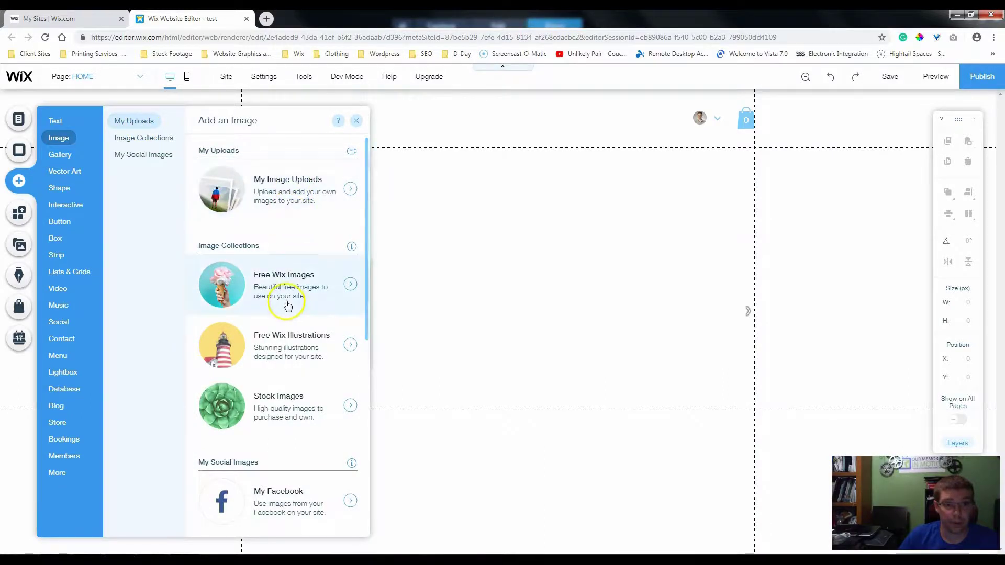
left_click(462, 325)
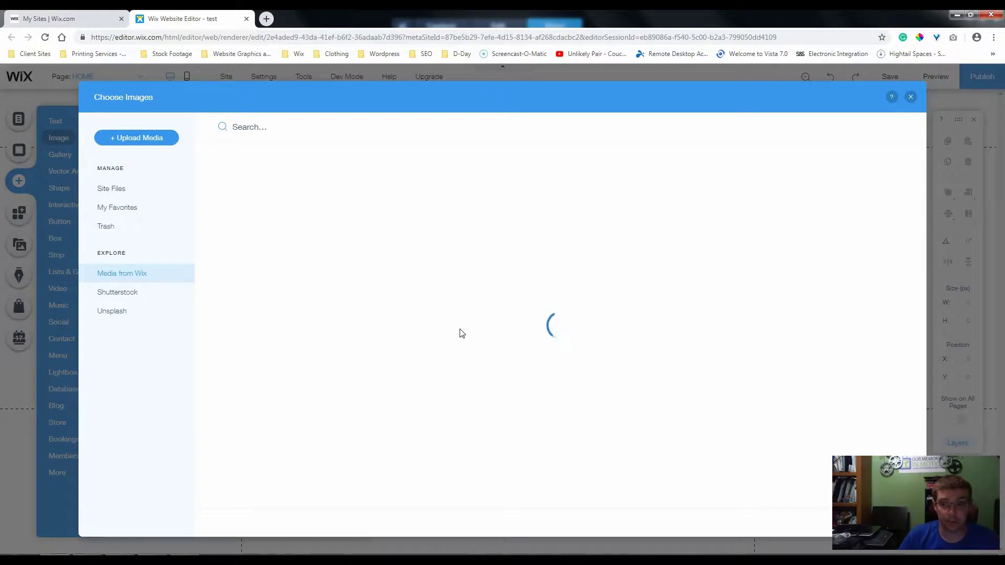
left_click(453, 330)
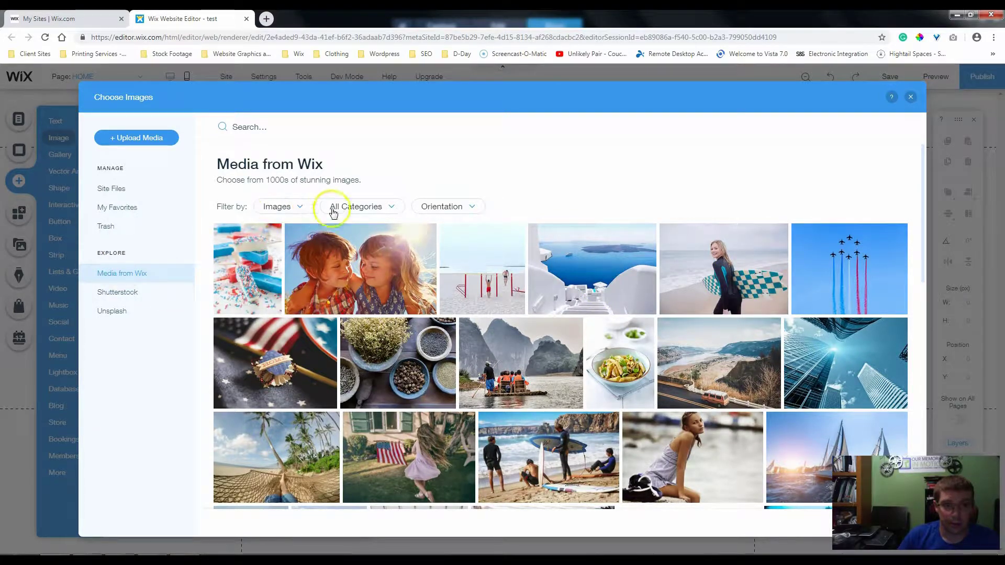
Add the Girl Waving US Flag stock photo to the home page.
scroll(480, 465, "down", 3)
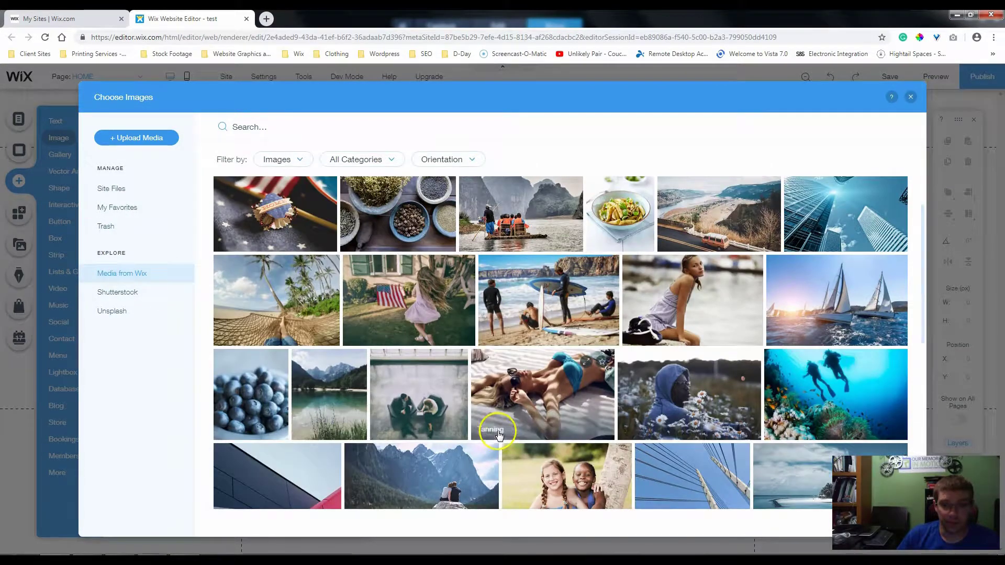
scroll(520, 420, "down", 1)
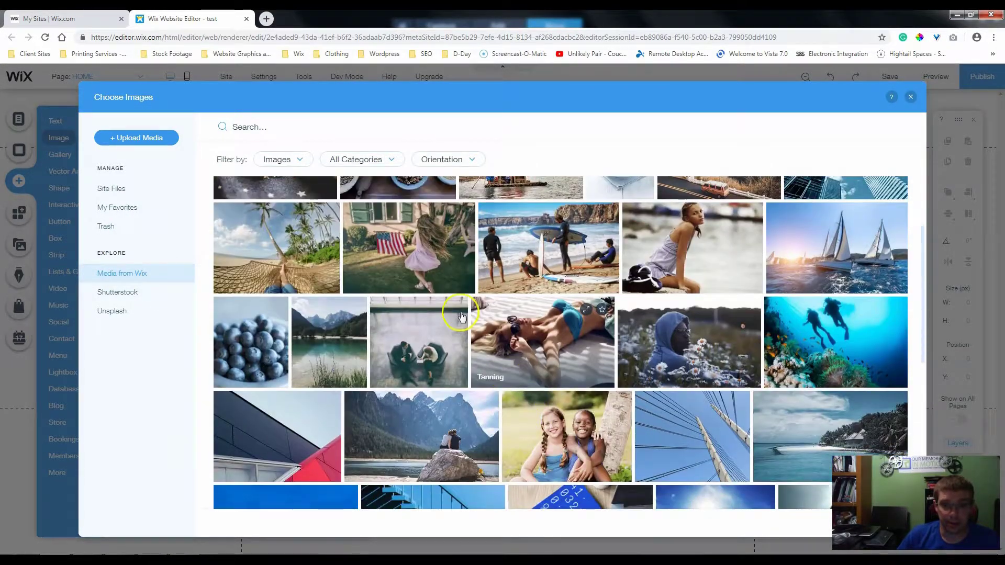
double_click(485, 274)
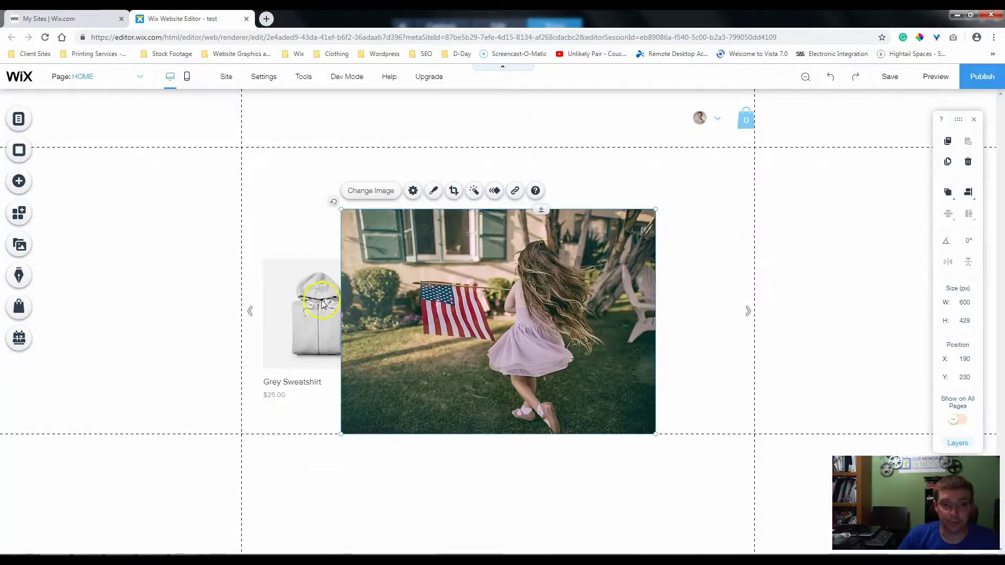
Drag the Grey Sweatshirt gallery down below the flag photo, then reselect the photo.
left_click(322, 300)
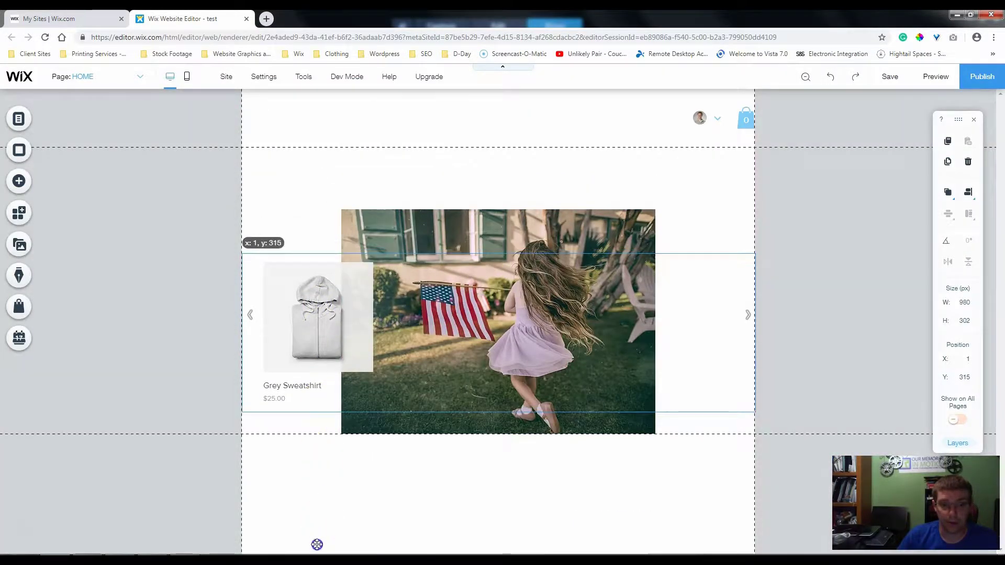
left_click_drag(321, 300, 317, 543)
left_click(462, 385)
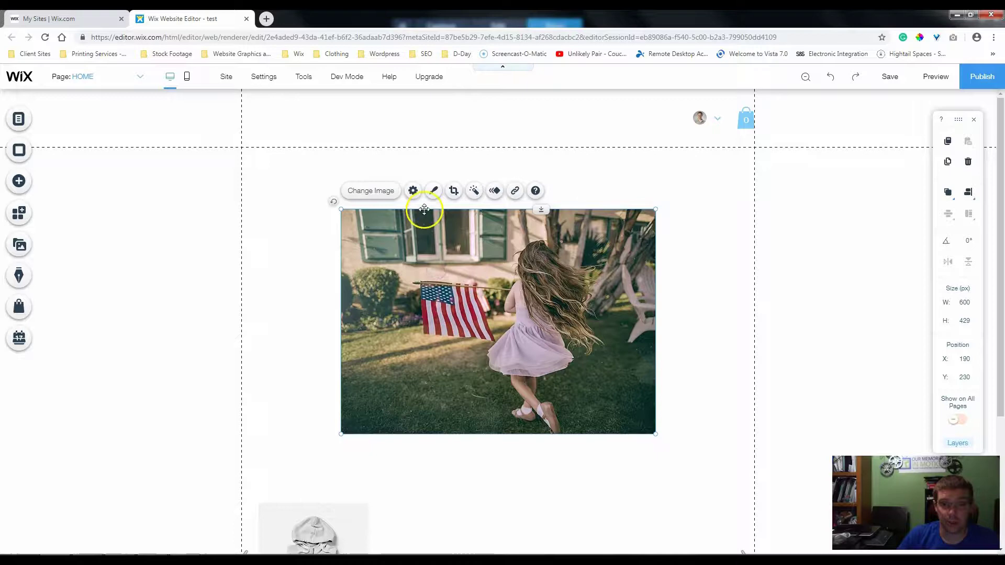
Open the flag photo's Image Settings and place the cursor in its 'What's in the image?' field.
left_click(413, 191)
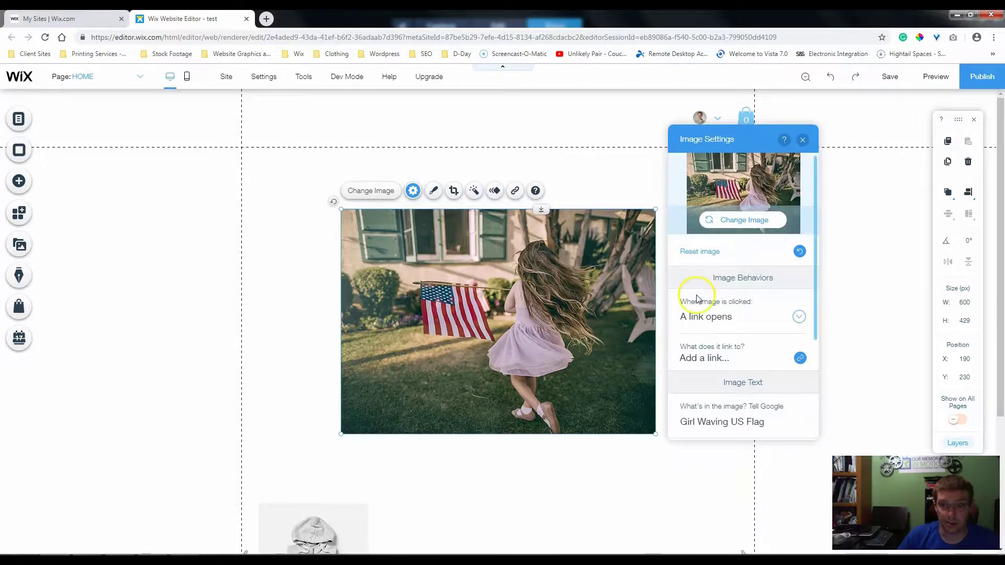
scroll(733, 332, "down", 2)
scroll(732, 334, "down", 1)
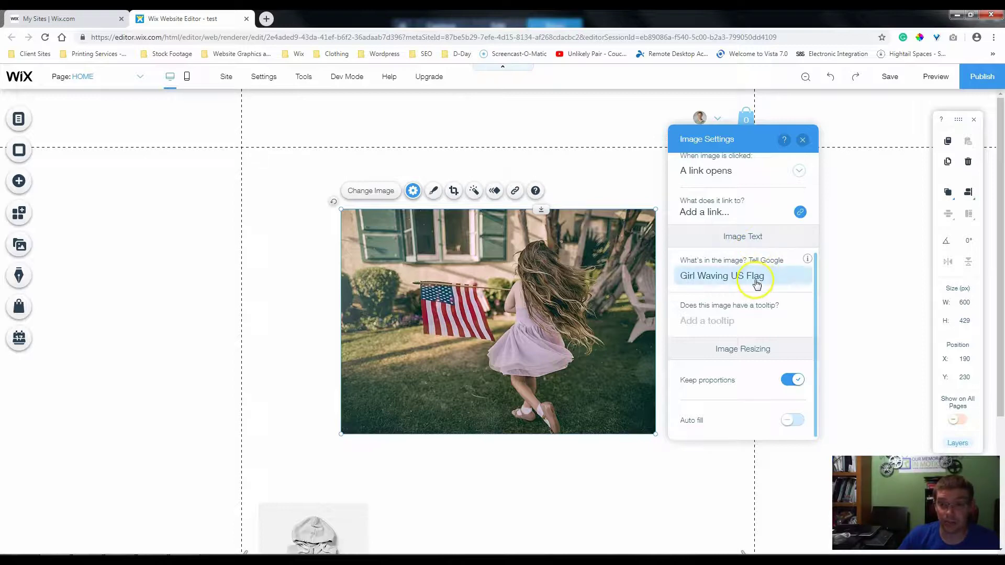
left_click(758, 276)
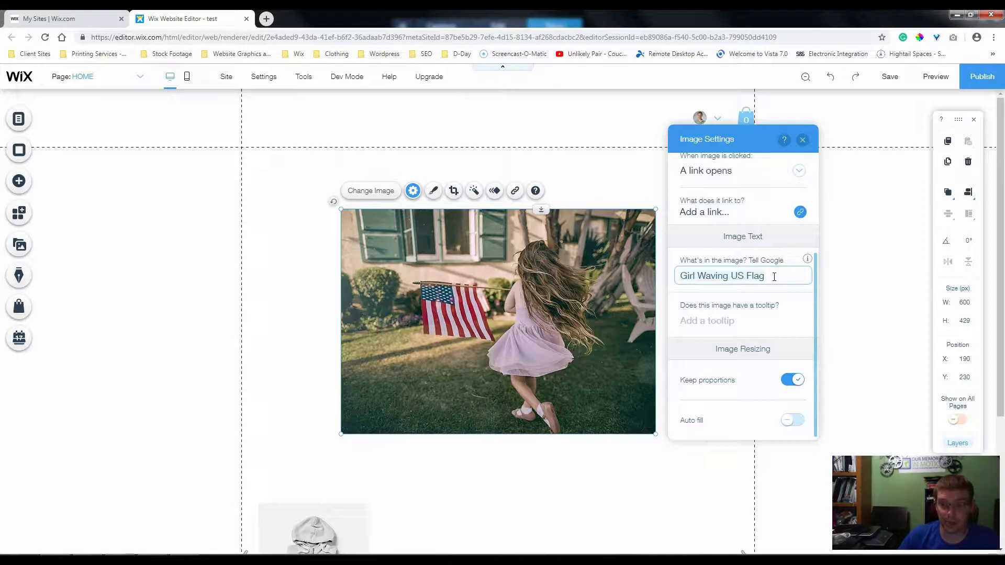
left_click(766, 278)
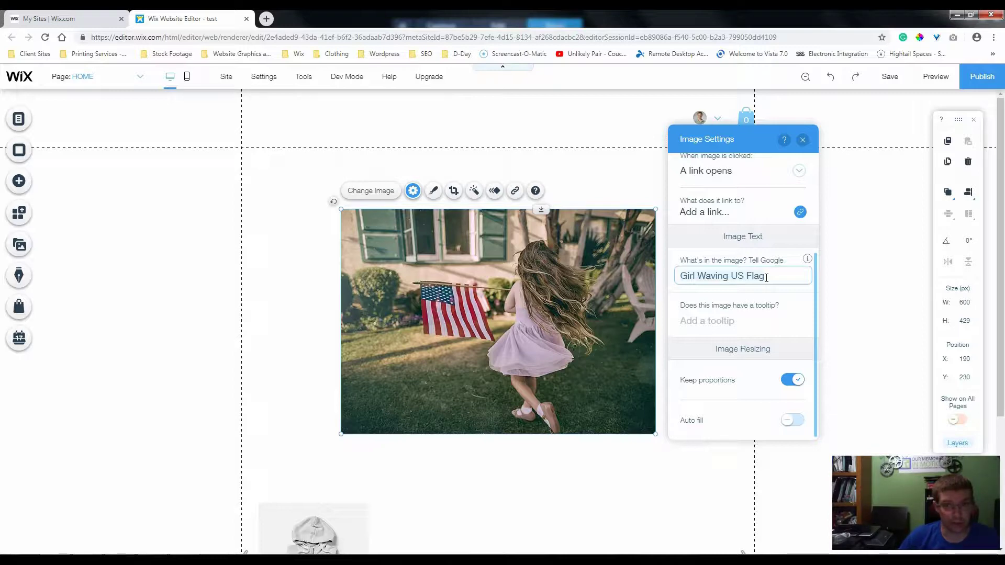
key("ctrl+s")
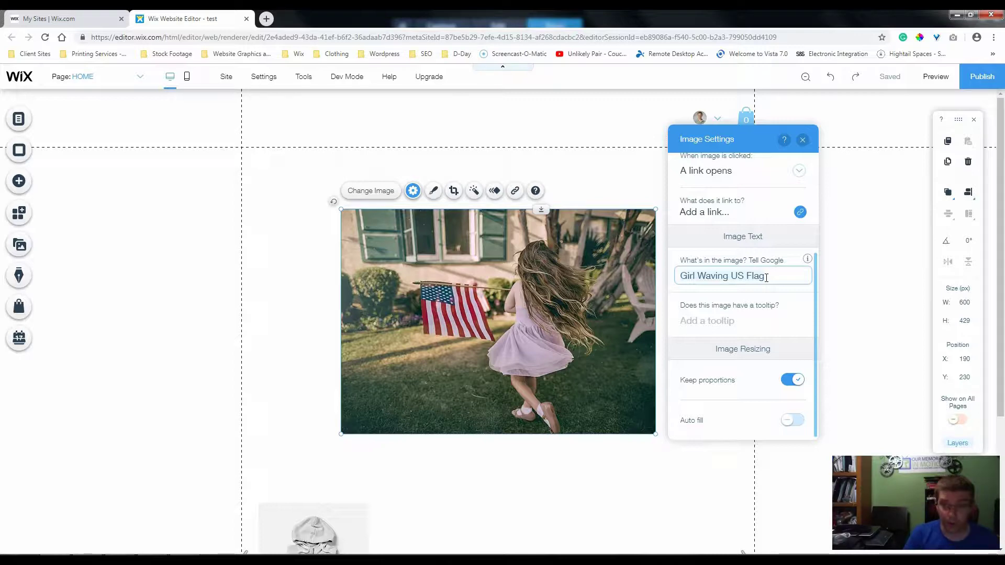
key("super")
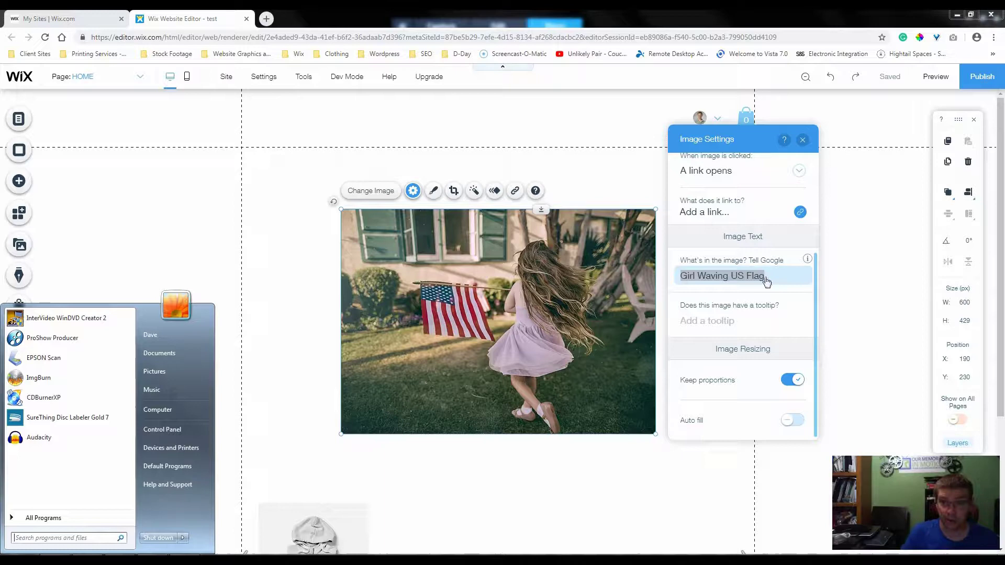
left_click(766, 277)
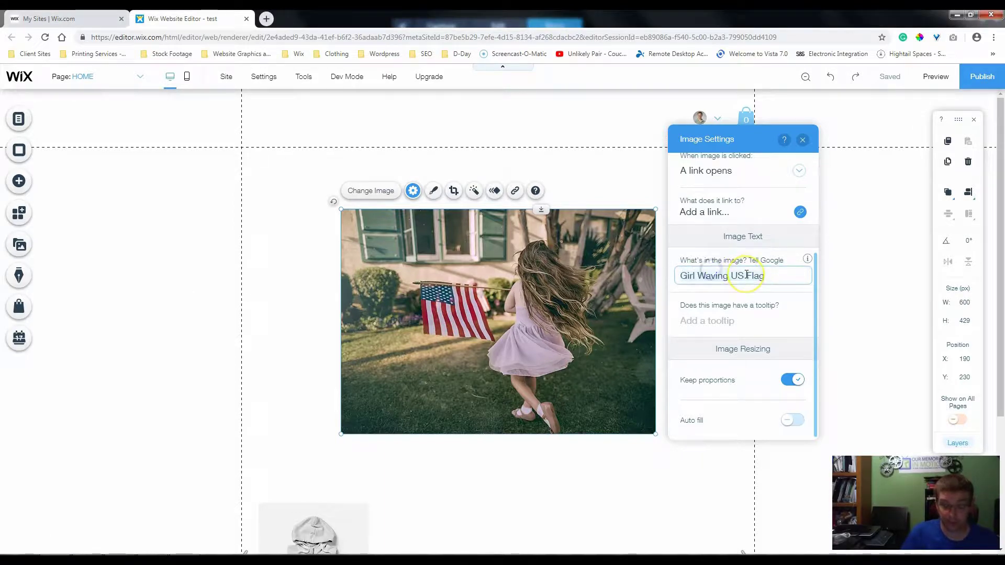
Enter the alt text 'Fourth of July Sale Our Memories in Motion', correcting the typos.
type("Fouth")
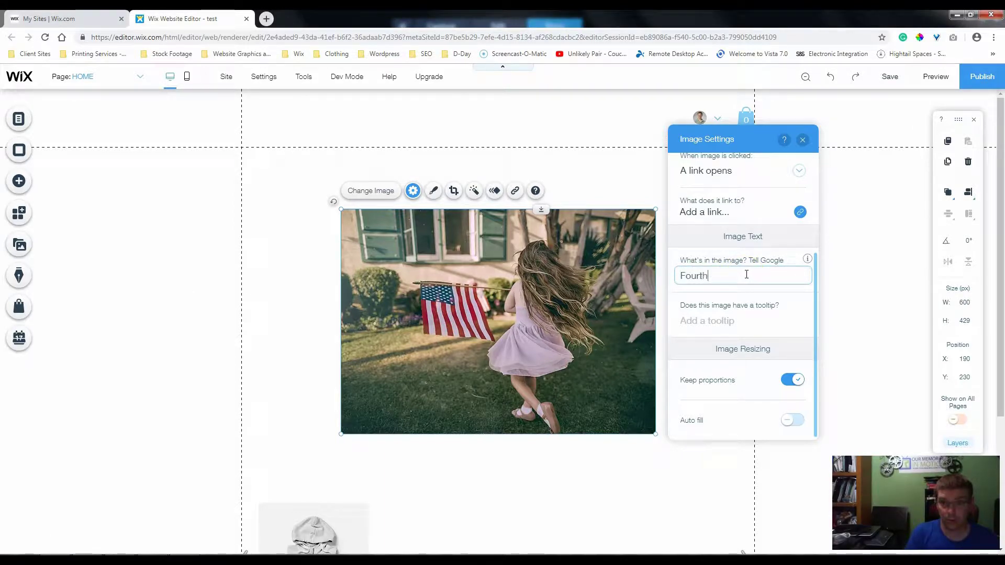
type("uly Sale")
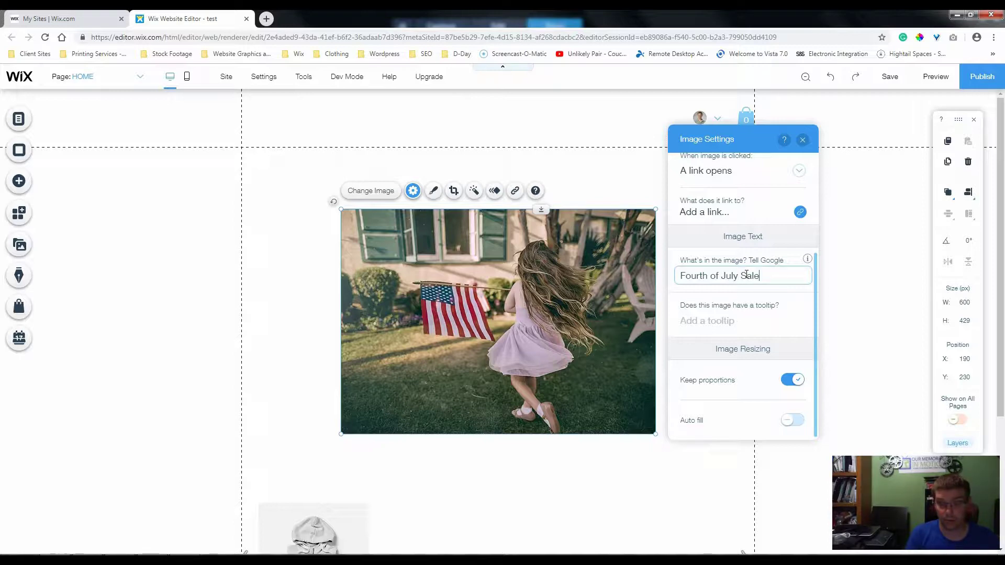
type("ries In")
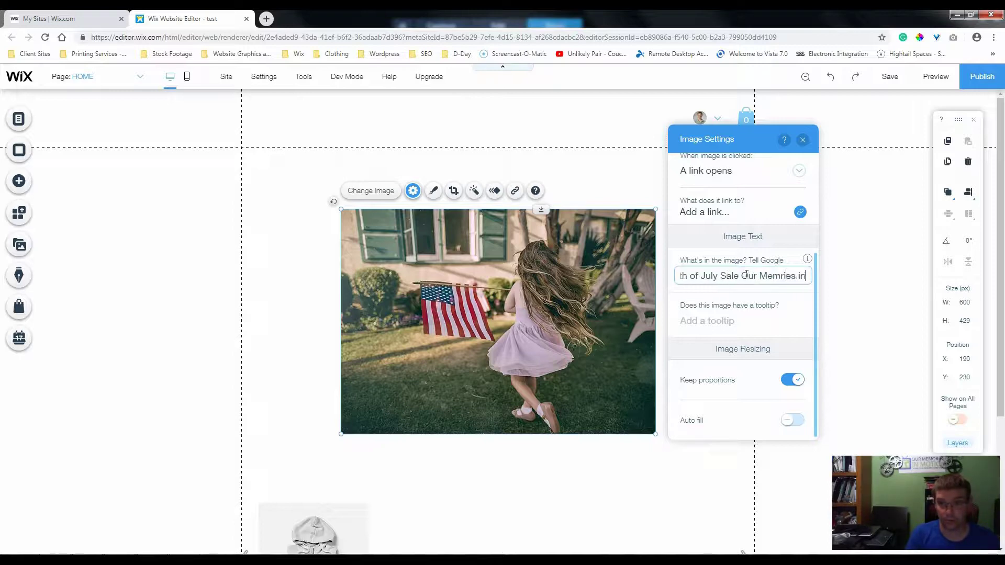
key("BackSpace")
key("BackSpace")
key("BackSpace")
key("BackSpace")
key("BackSpace")
key("BackSpace")
type("ie")
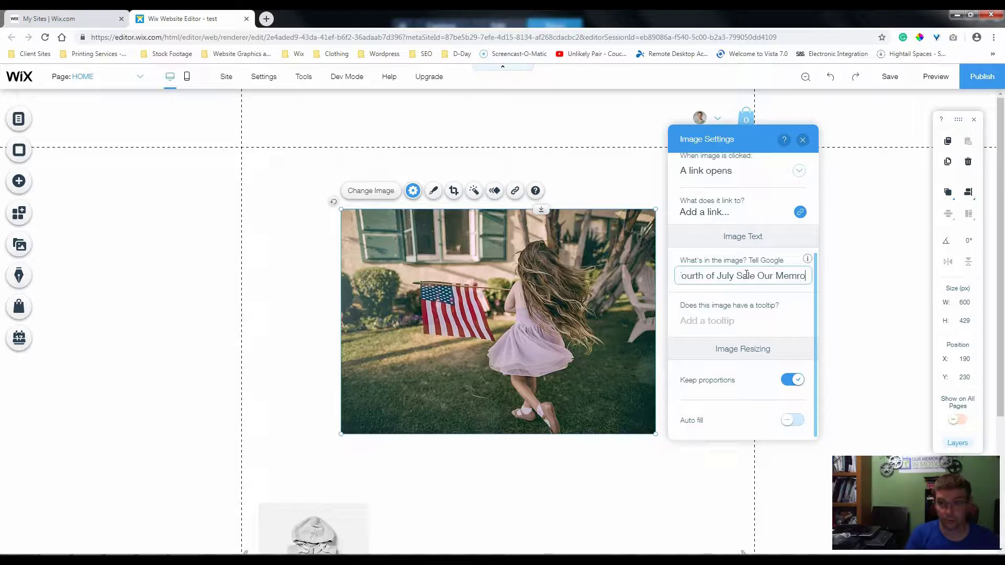
type("s")
key("BackSpace")
key("BackSpace")
key("BackSpace")
key("BackSpace")
type("or")
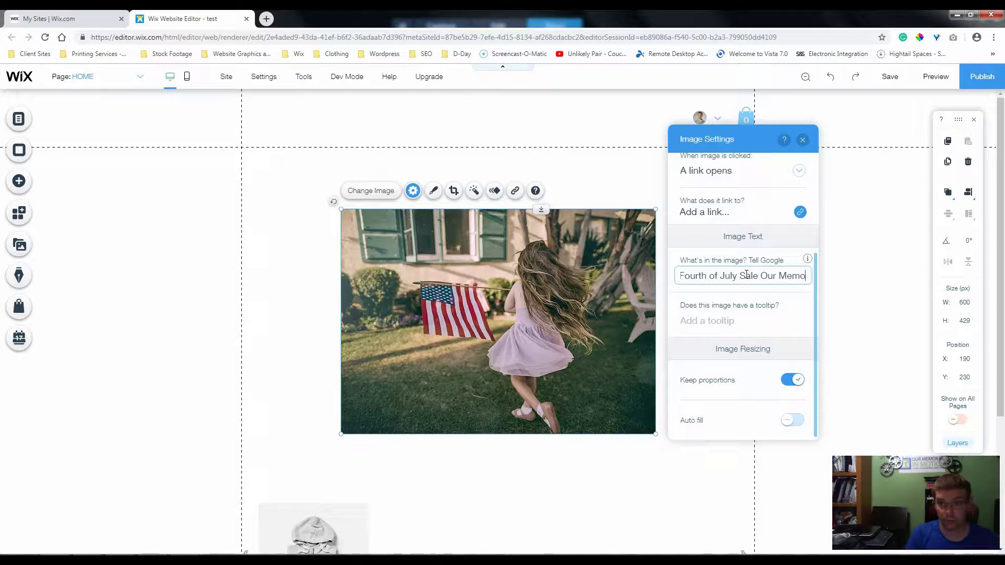
type("ies In")
key("BackSpace")
key("BackSpace")
key("BackSpace")
key("BackSpace")
key("BackSpace")
key("BackSpace")
type("e")
key("BackSpace")
type("r")
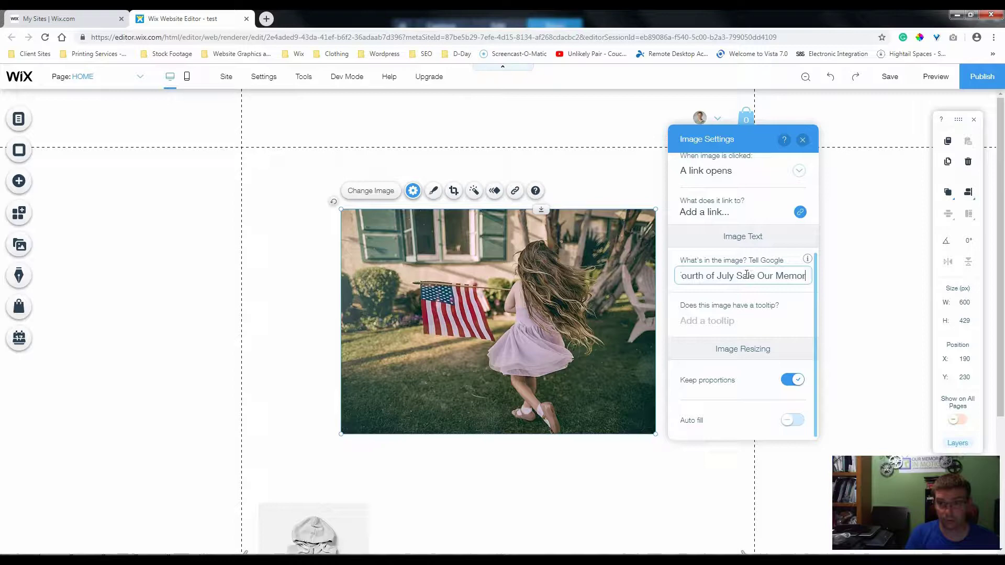
type("ies in Motion")
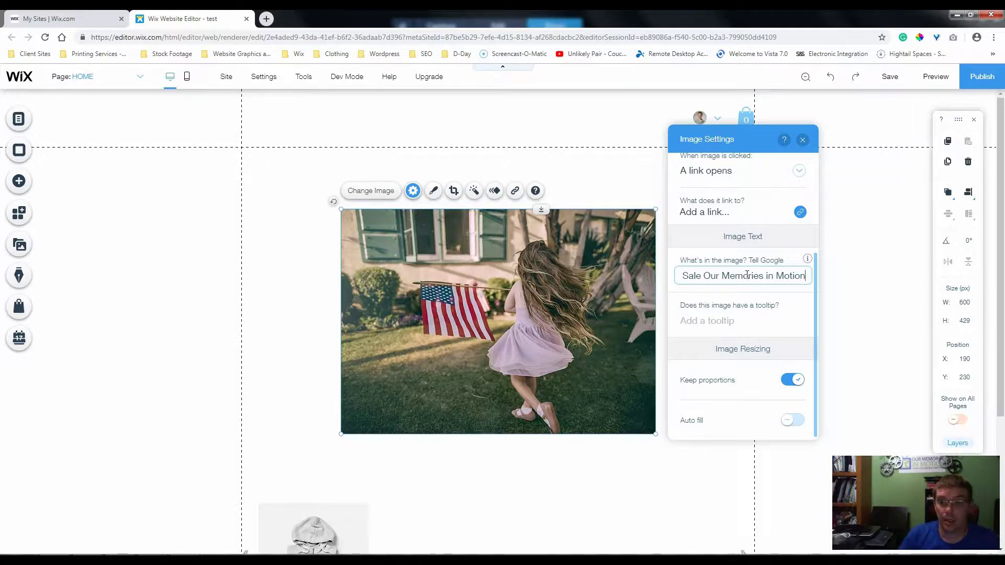
left_click(741, 297)
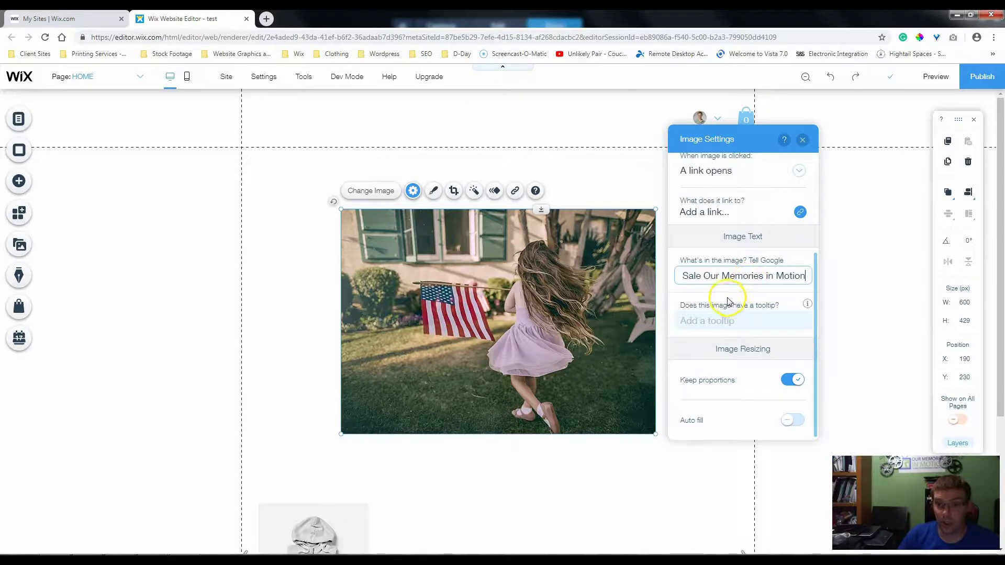
Click outside the alt-text field until Wix commits and saves the Fourth of July description.
left_click(724, 297)
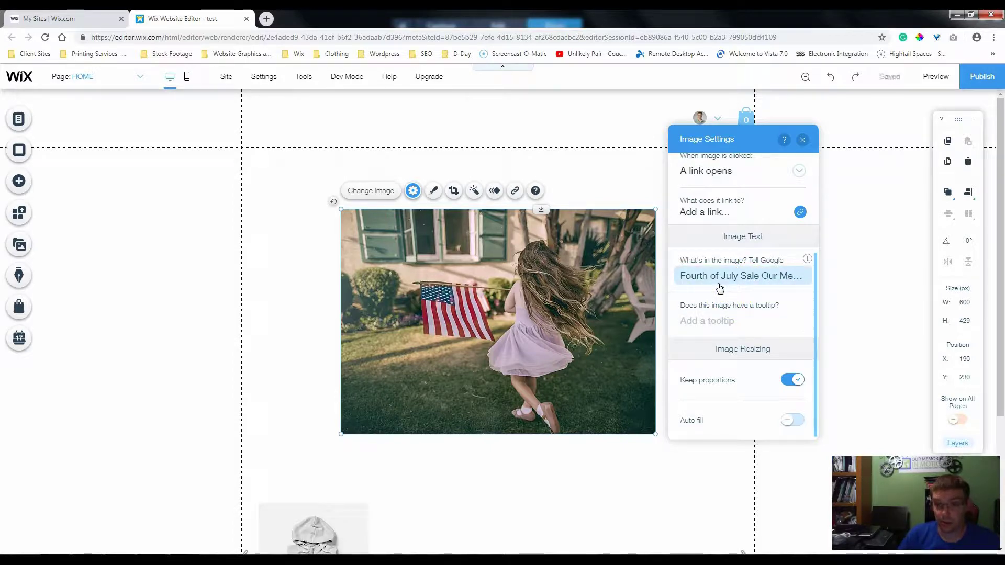
left_click(602, 325)
left_click(736, 281)
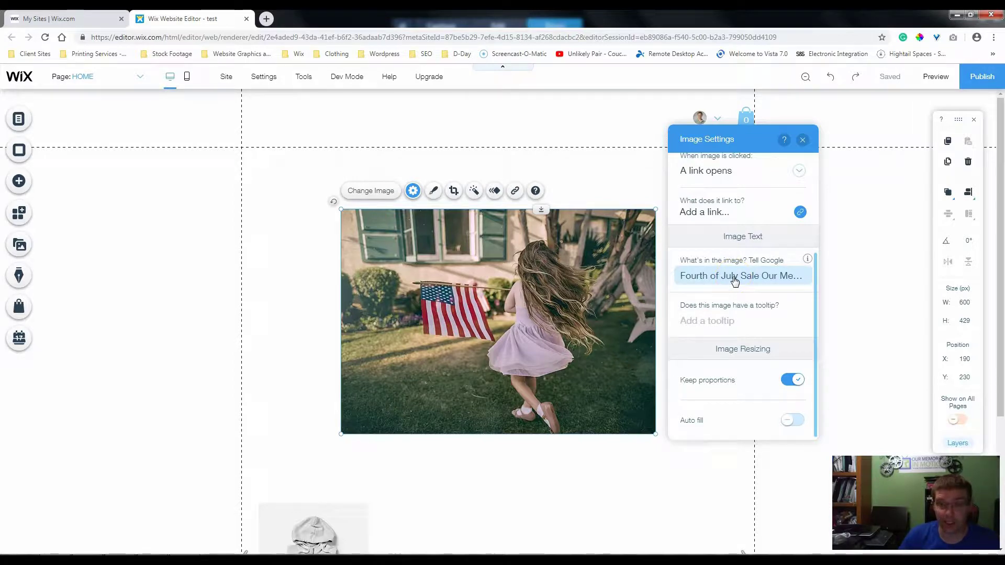
left_click(730, 280)
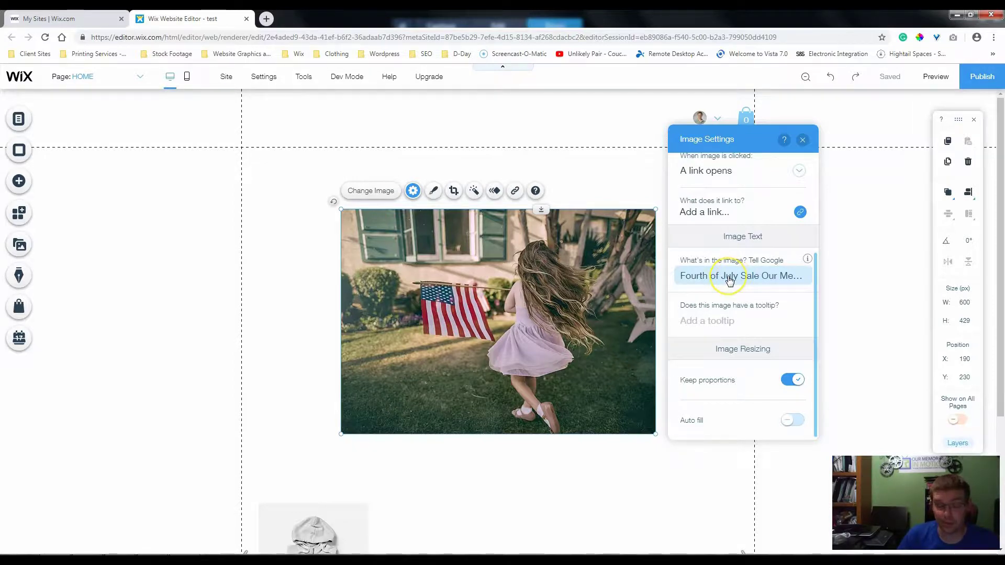
left_click(727, 274)
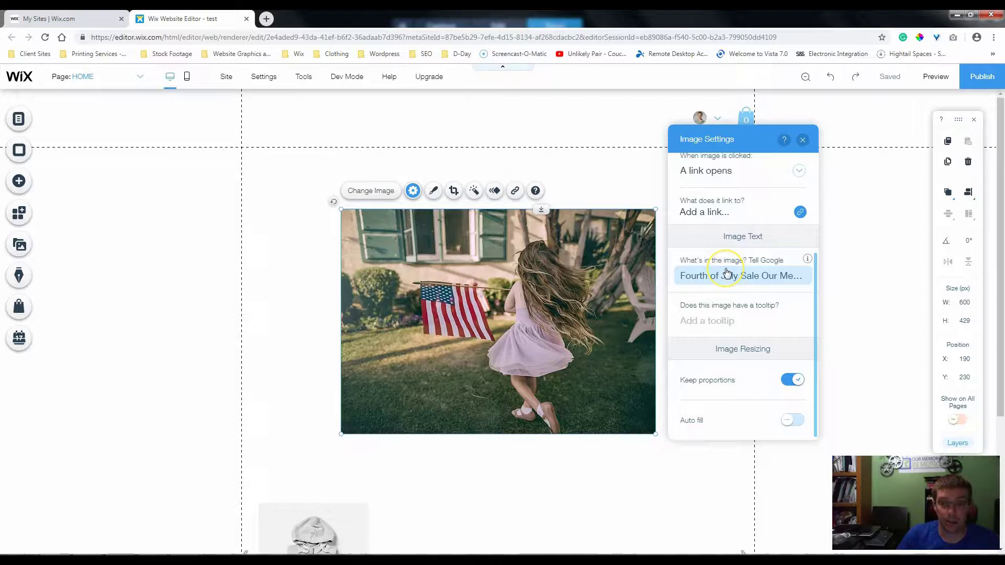
left_click(701, 281)
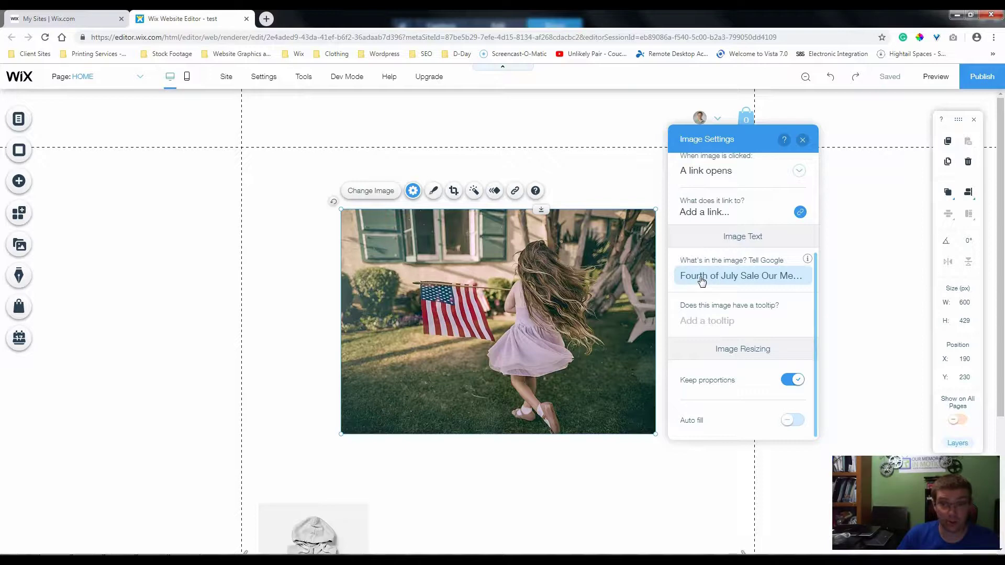
left_click(706, 279)
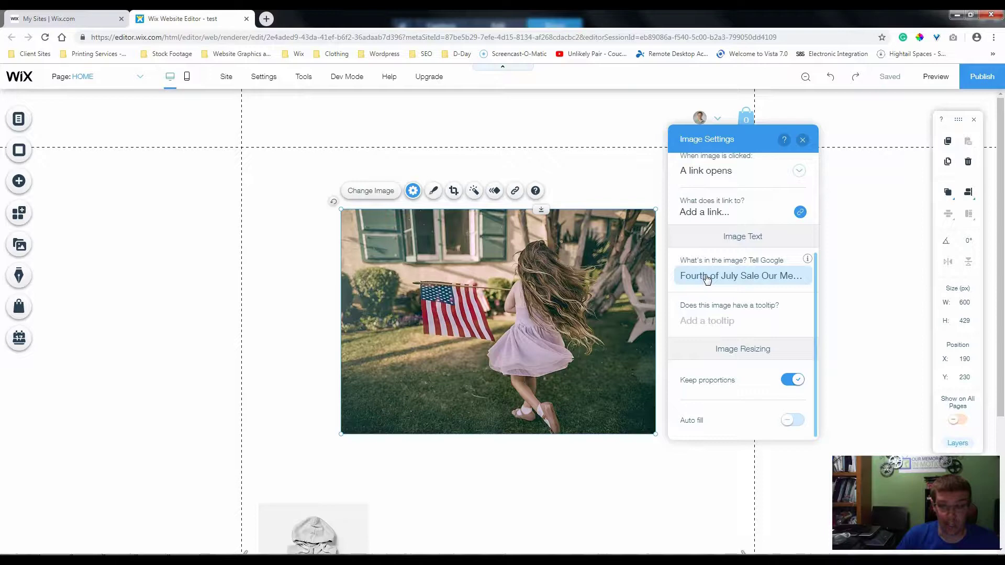
left_click(709, 279)
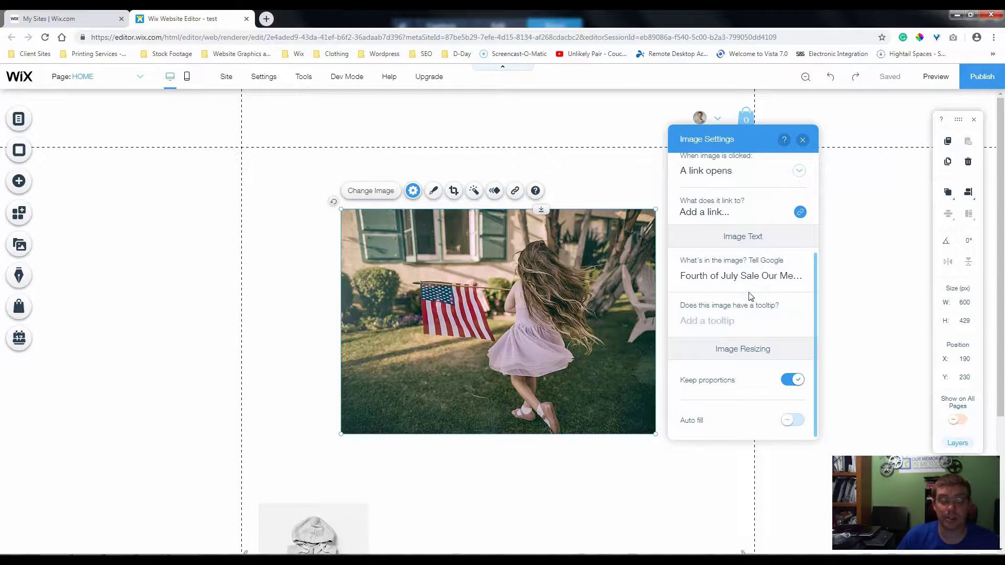
left_click(739, 282)
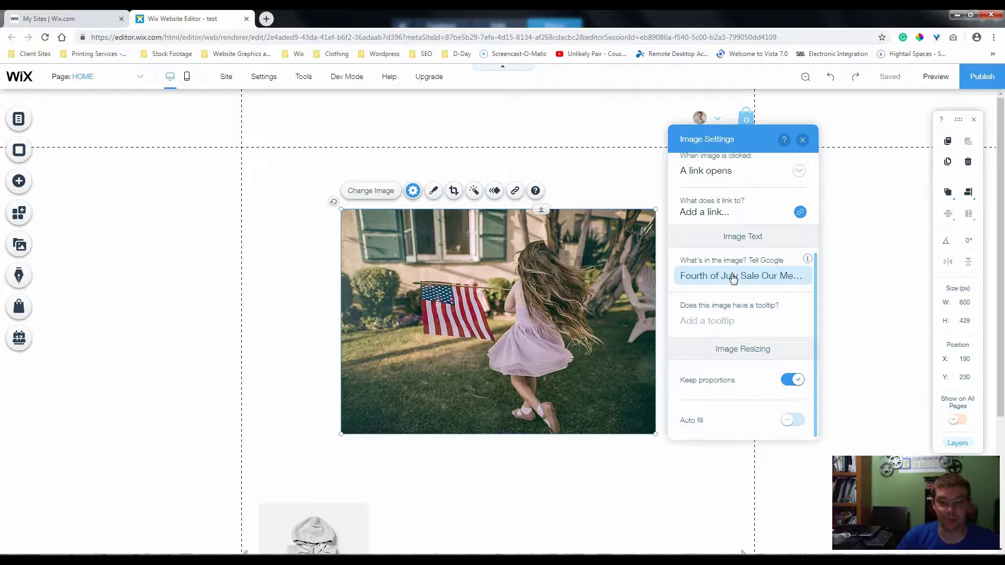
left_click(728, 293)
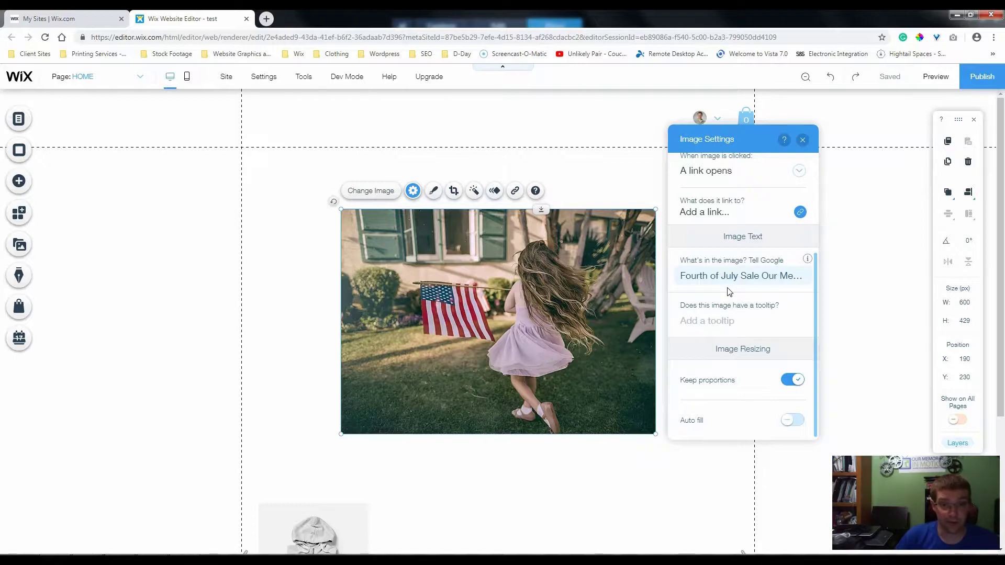
left_click(726, 290)
left_click(599, 321)
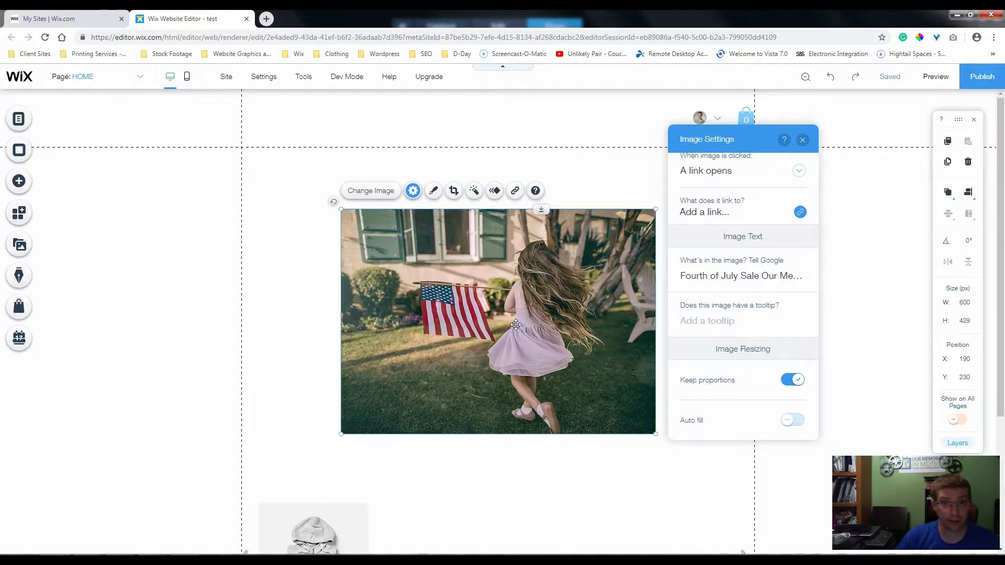
left_click(510, 323)
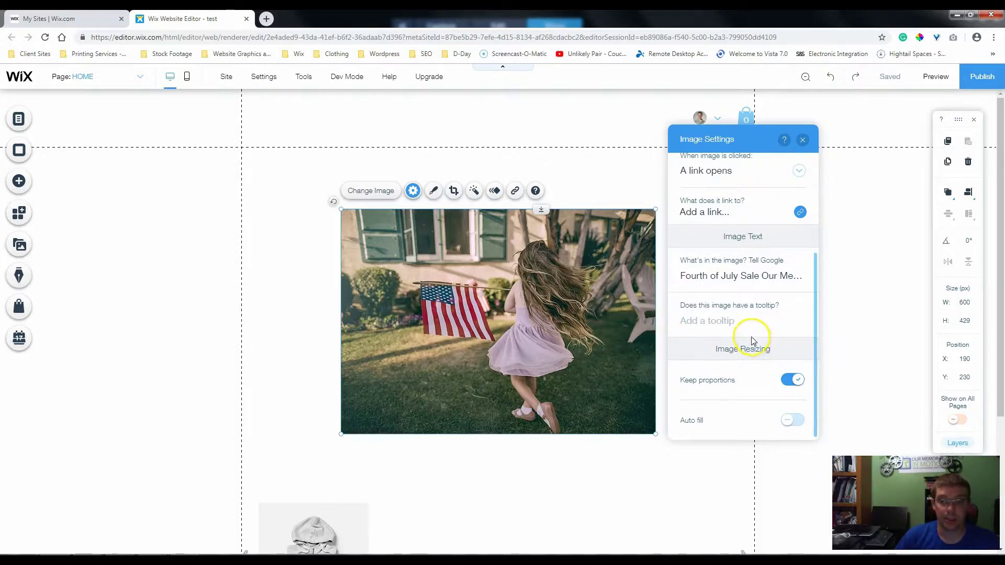
left_click(688, 333)
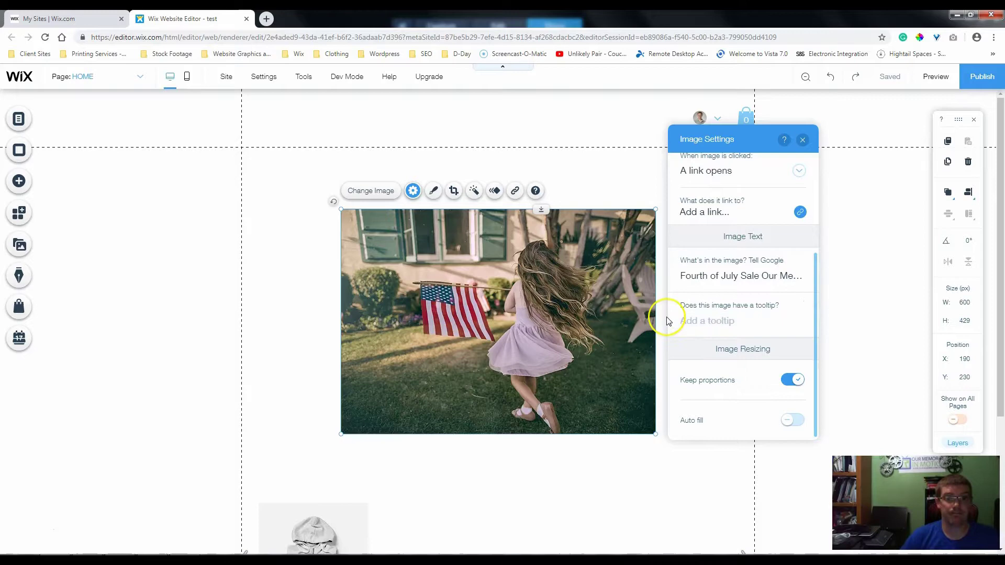
left_click(668, 321)
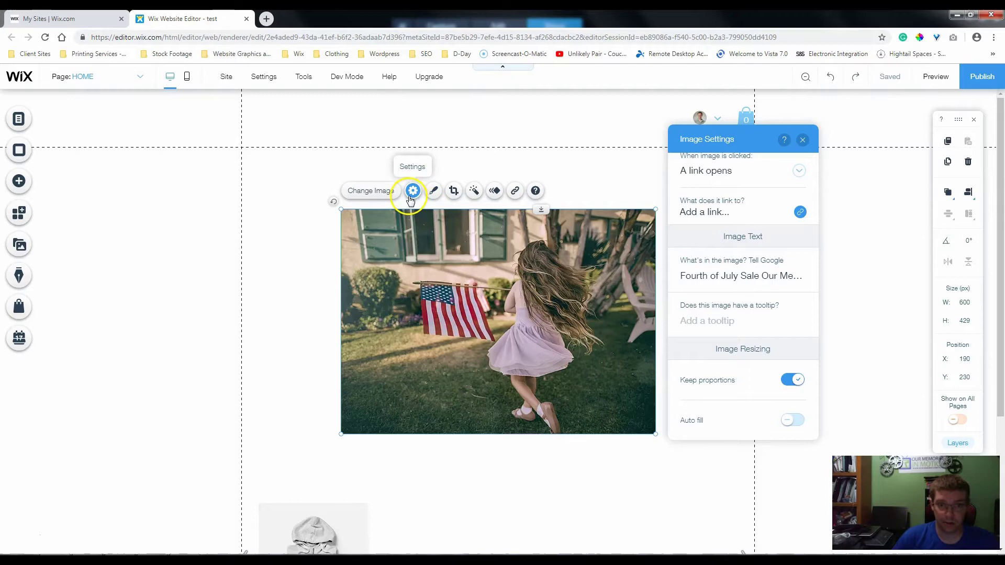
left_click(738, 279)
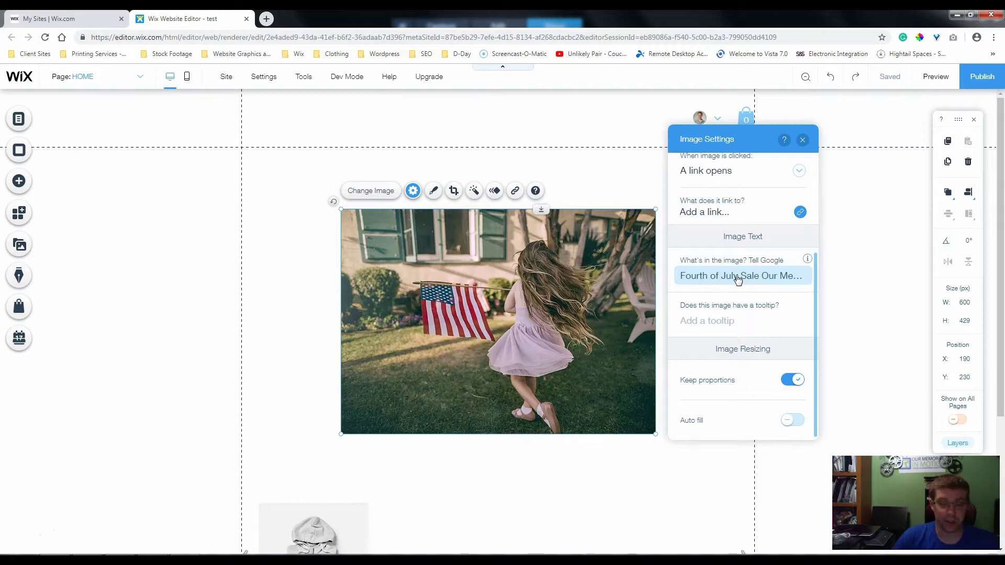
left_click(733, 280)
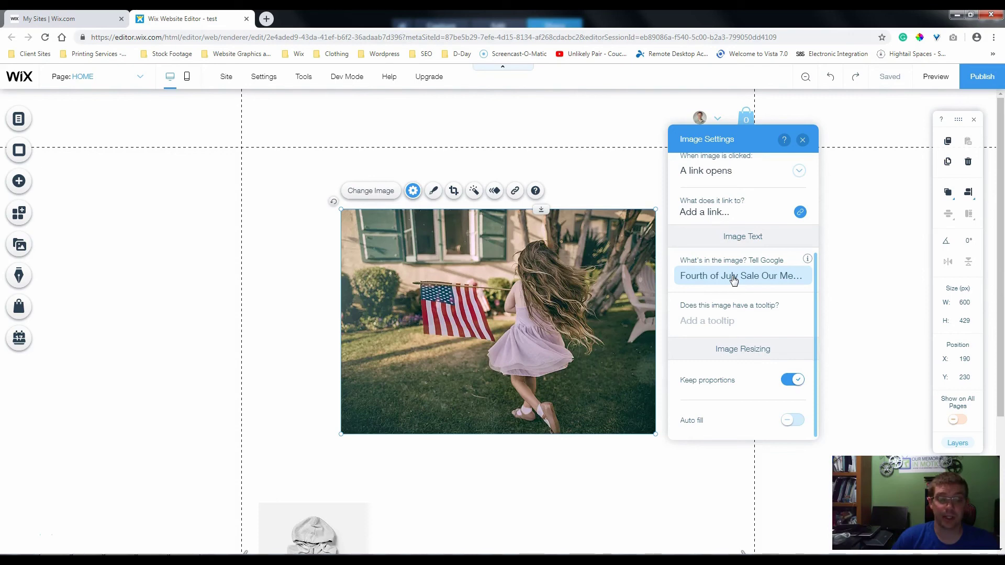
left_click(717, 281)
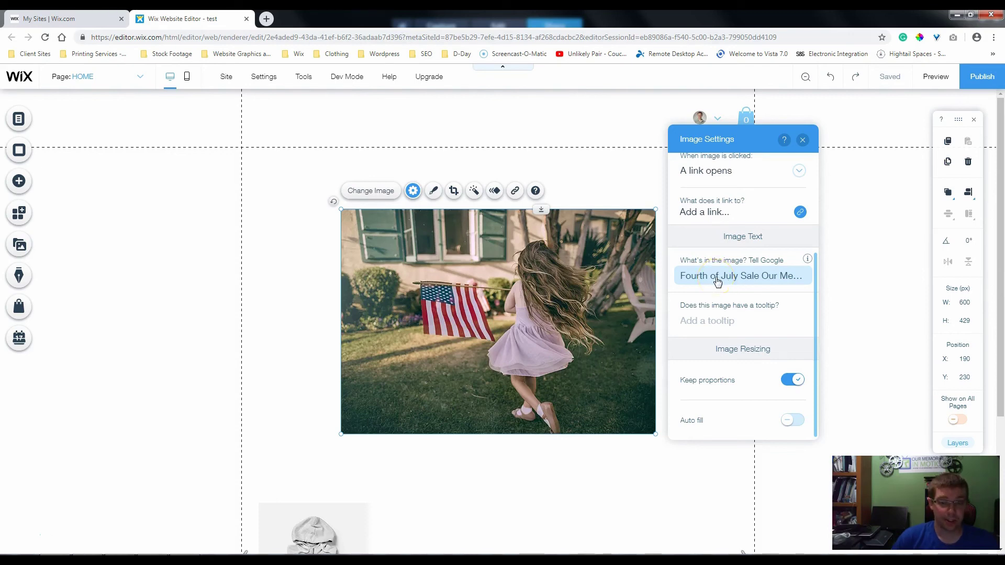